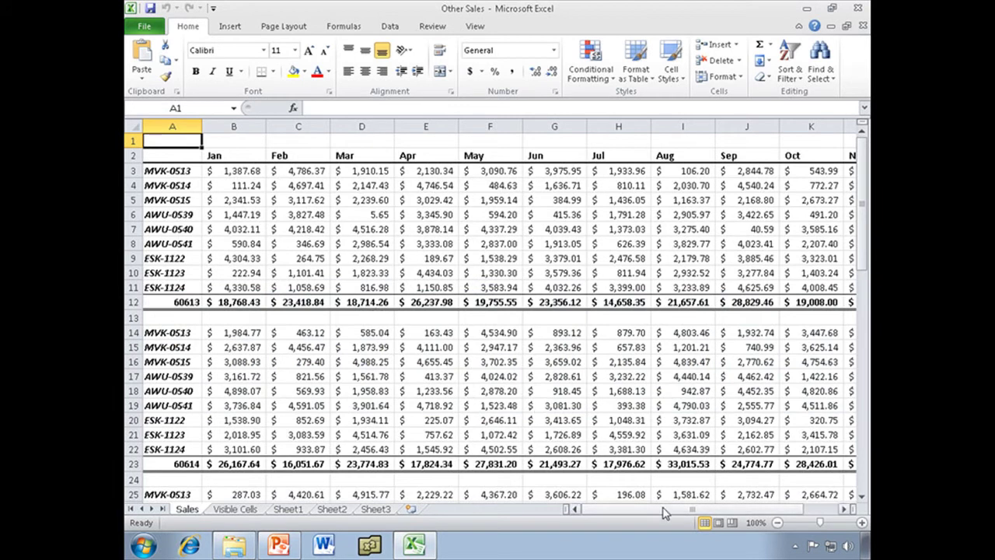
Look over the monthly sales table on the Sales sheet, from January through December and down the product rows.
drag(665, 513, 813, 523)
scroll(631, 402, down, 3)
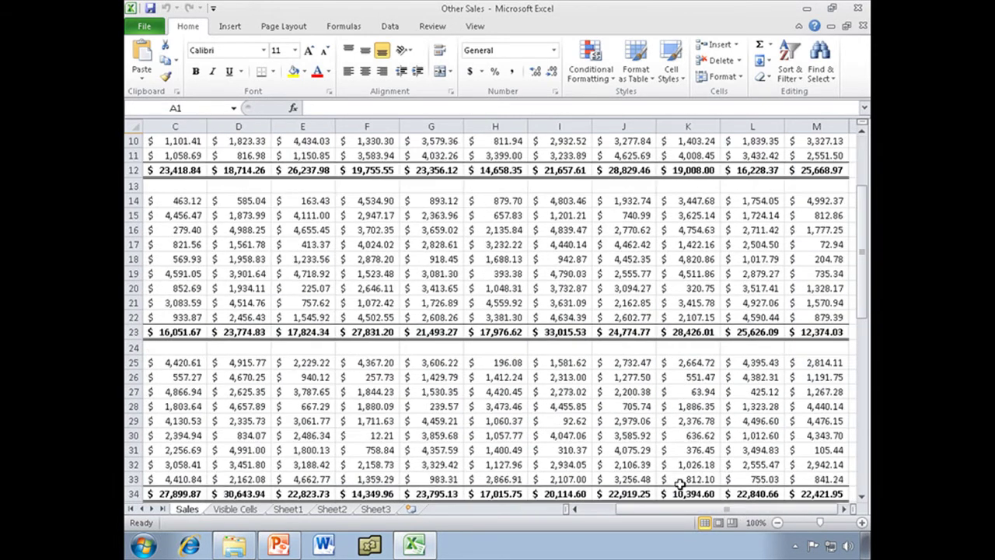
scroll(680, 484, up, 3)
drag(669, 511, 588, 512)
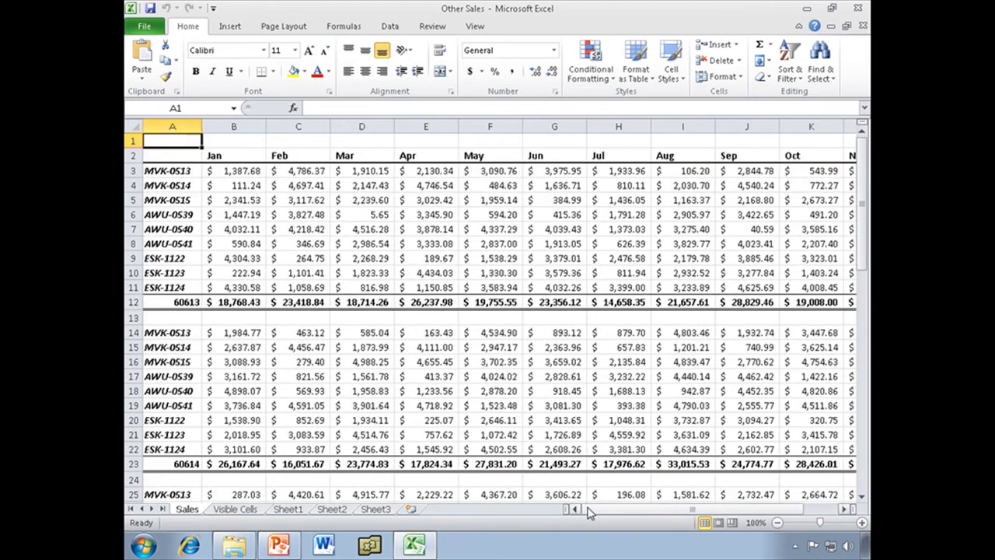
click(843, 509)
click(843, 509)
click(844, 509)
click(843, 509)
click(844, 509)
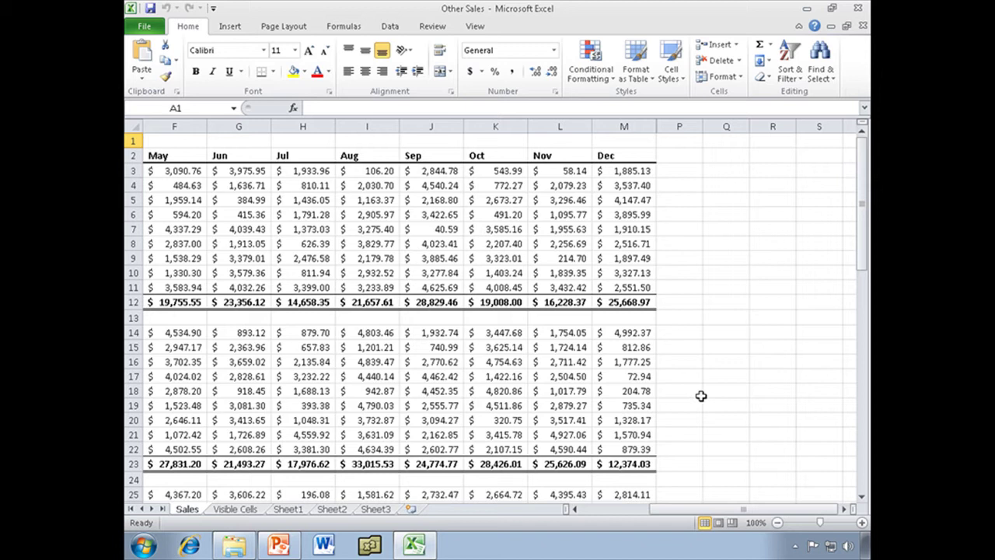
Insert a Line sparkline in cell P3 using B3:M3 as its data range.
click(670, 175)
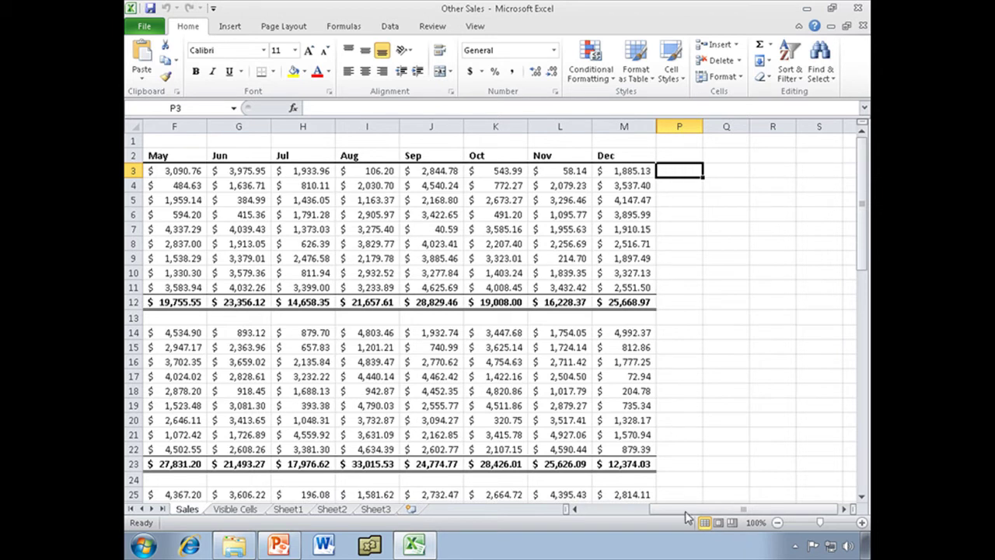
drag(677, 513, 583, 513)
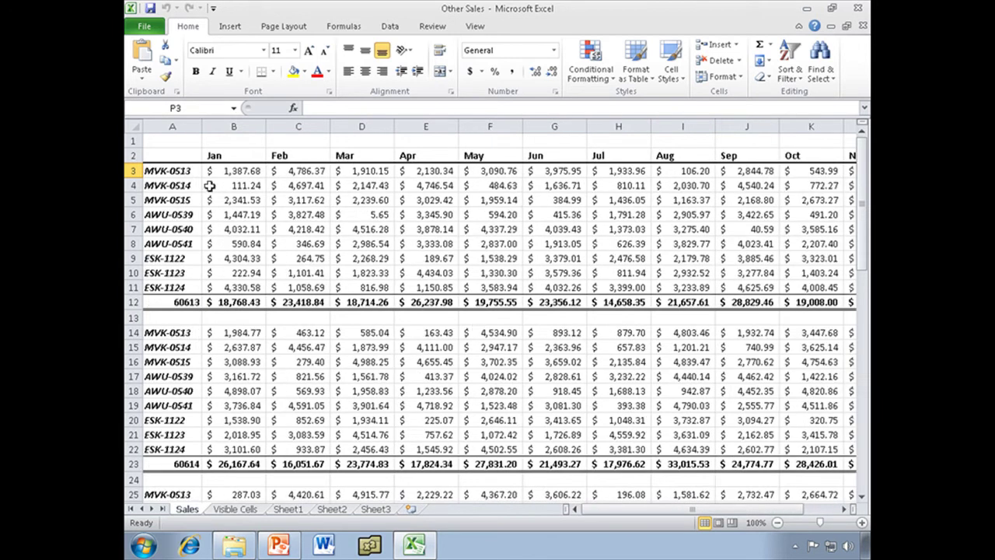
drag(713, 514, 748, 514)
click(843, 508)
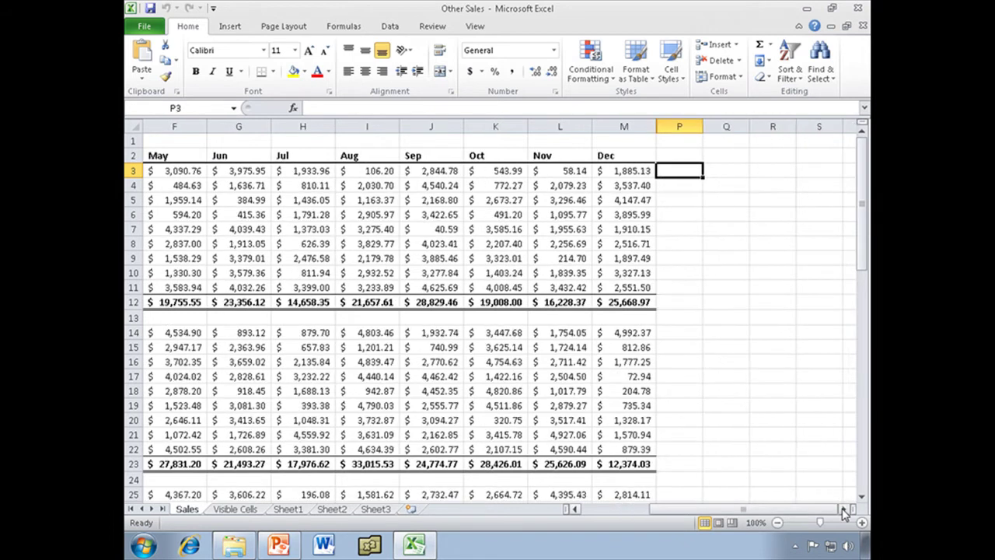
click(225, 26)
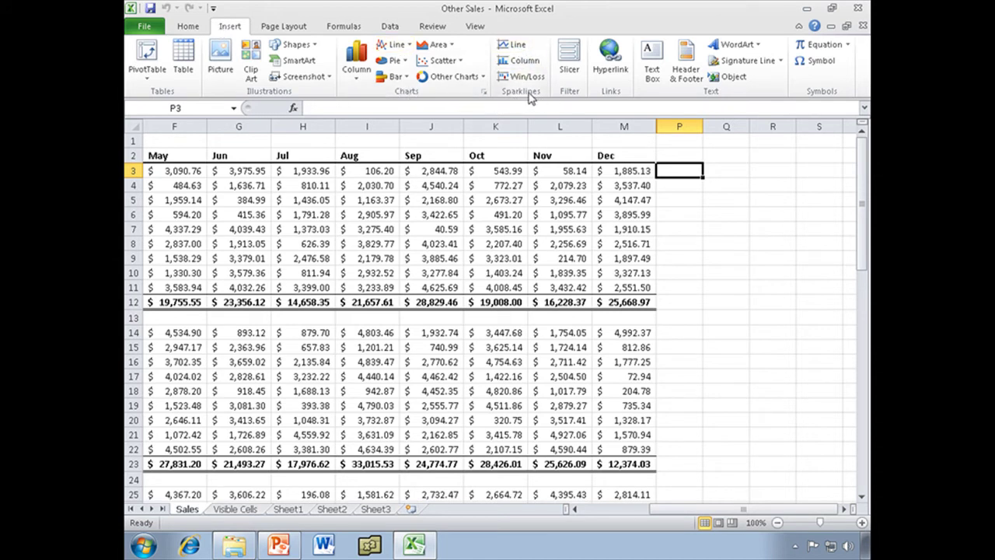
click(514, 48)
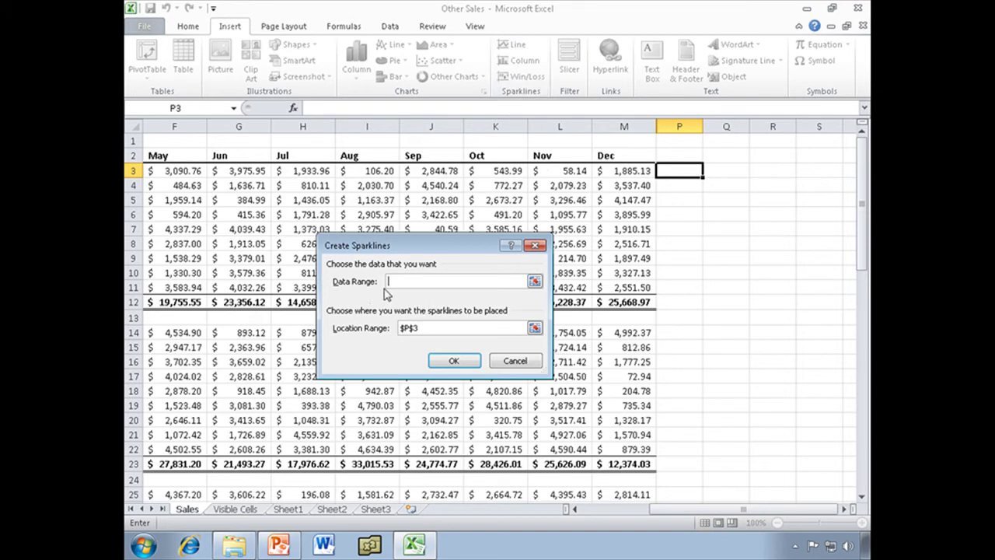
click(535, 282)
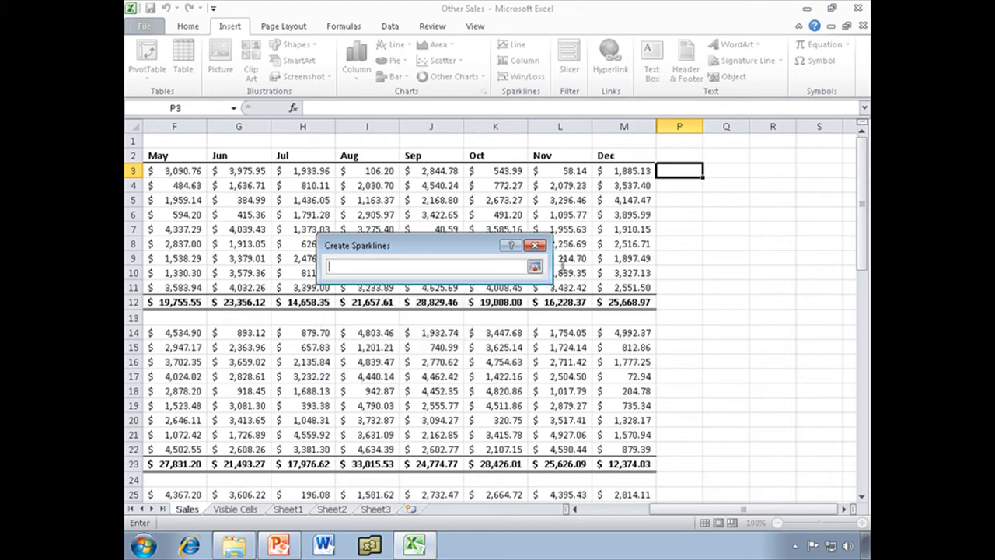
drag(646, 172, 176, 175)
click(844, 509)
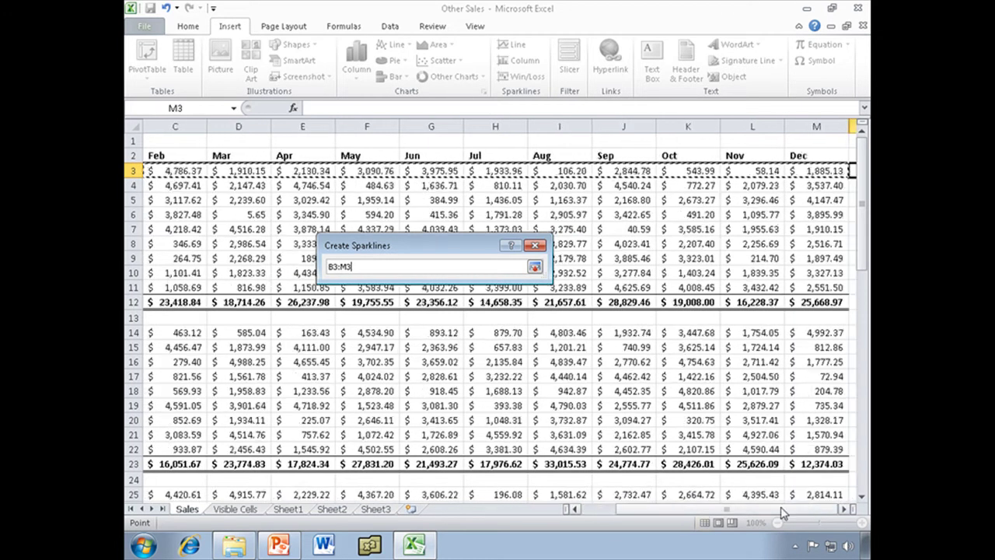
click(844, 509)
click(844, 509)
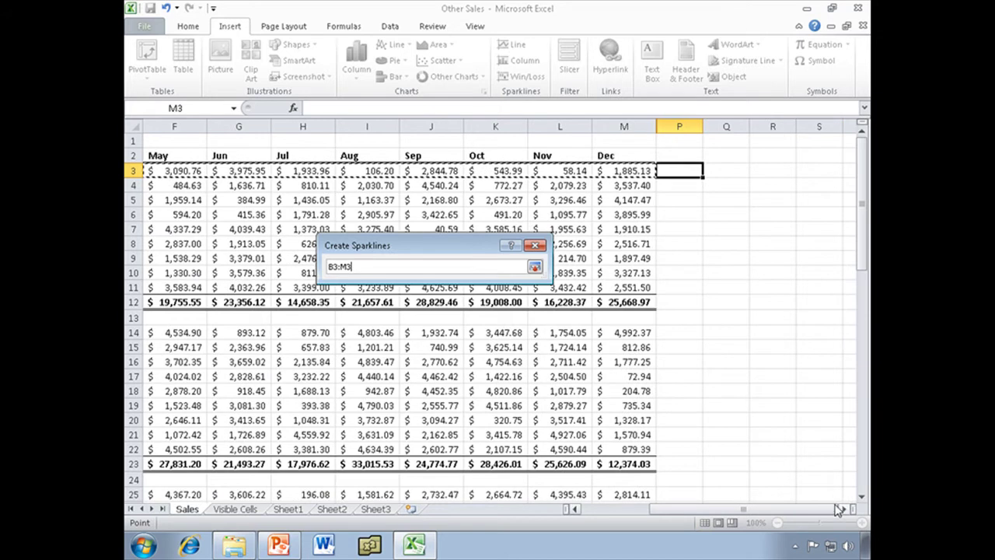
click(534, 268)
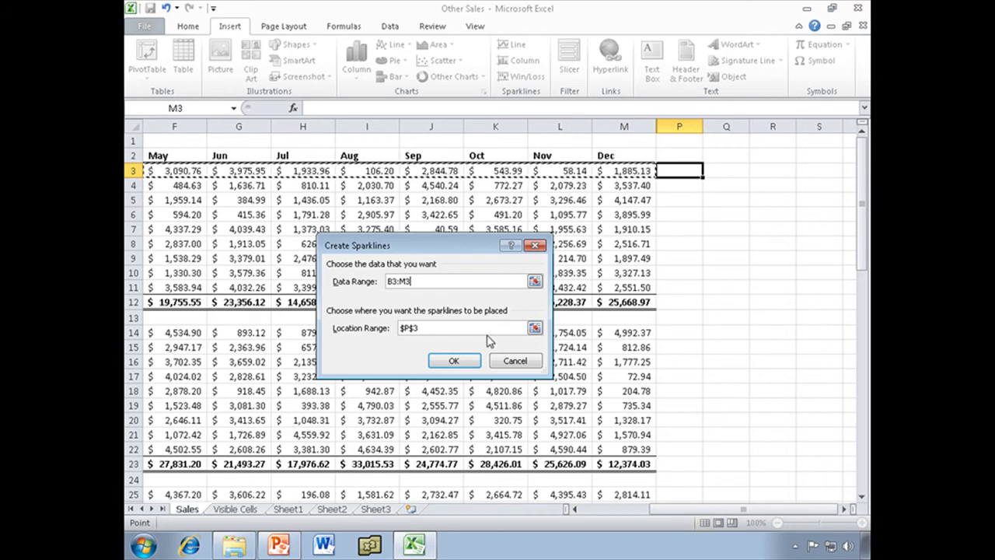
click(457, 363)
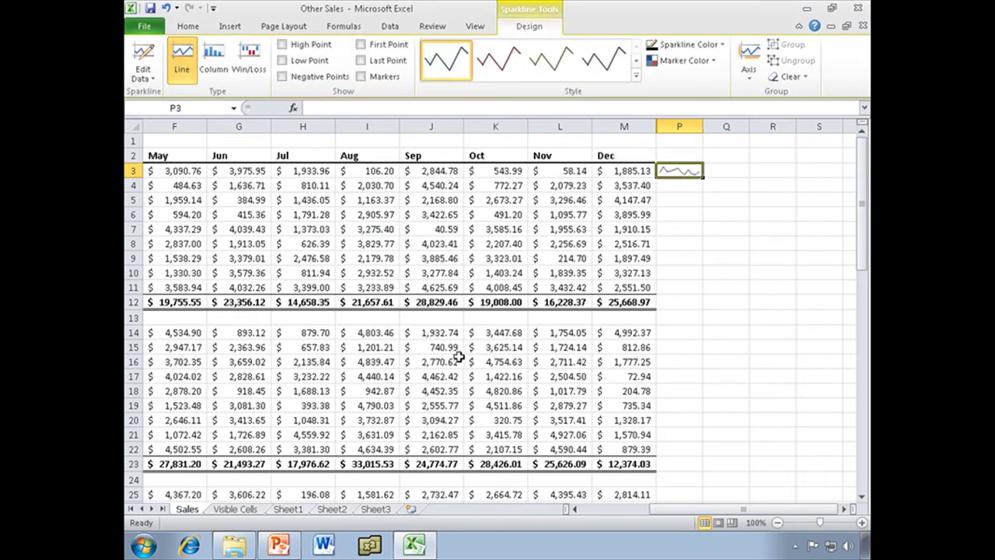
Widen column P so the sparkline has noticeably more horizontal room.
click(863, 523)
click(863, 523)
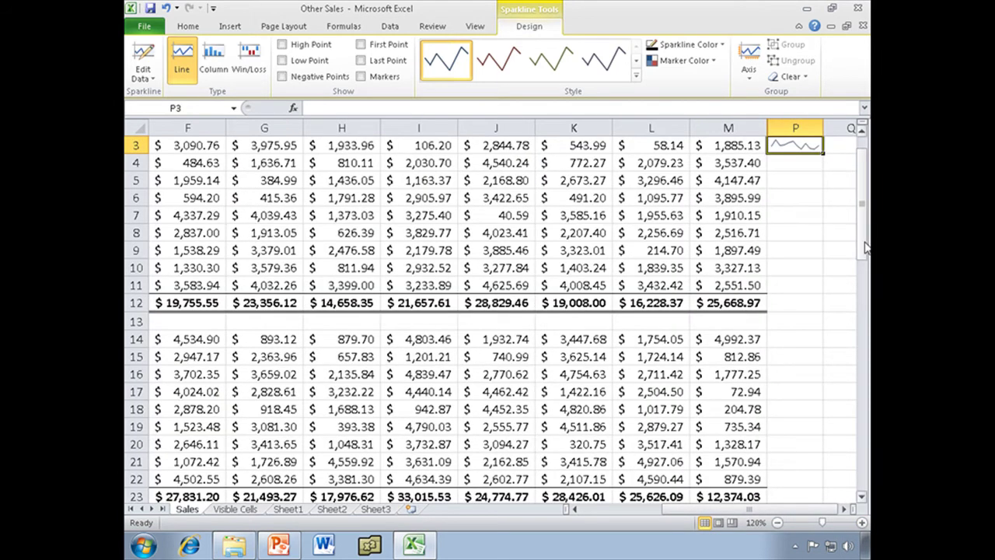
double_click(862, 129)
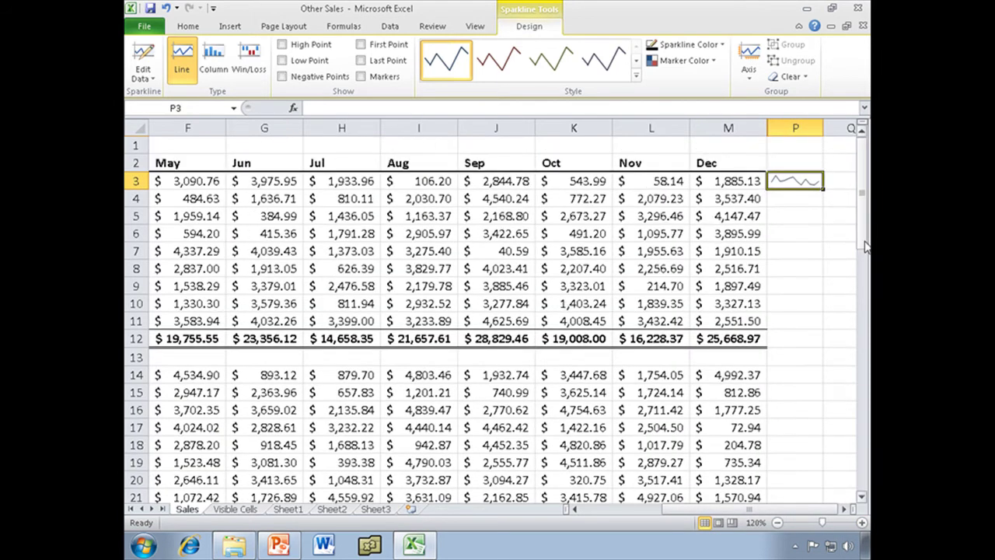
double_click(845, 510)
click(845, 509)
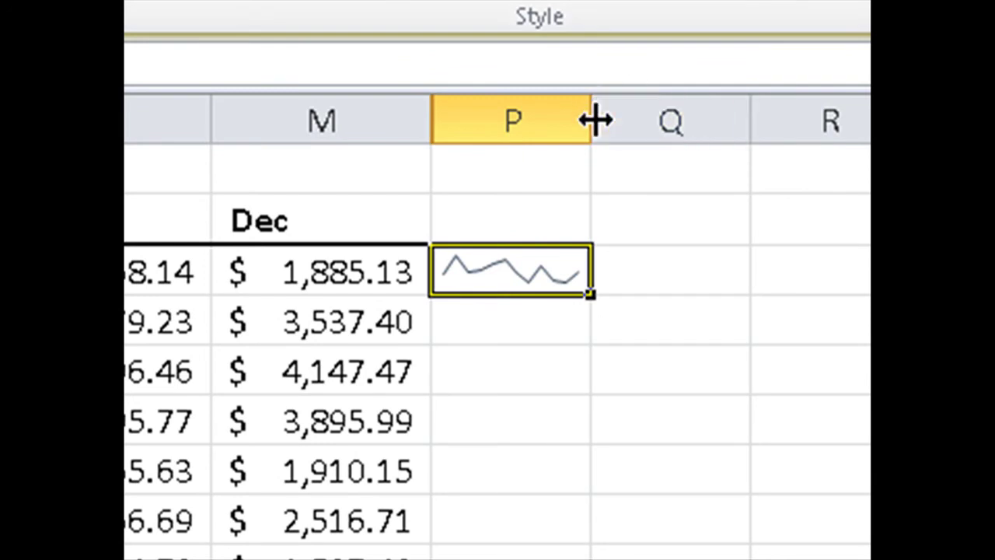
drag(595, 120, 729, 121)
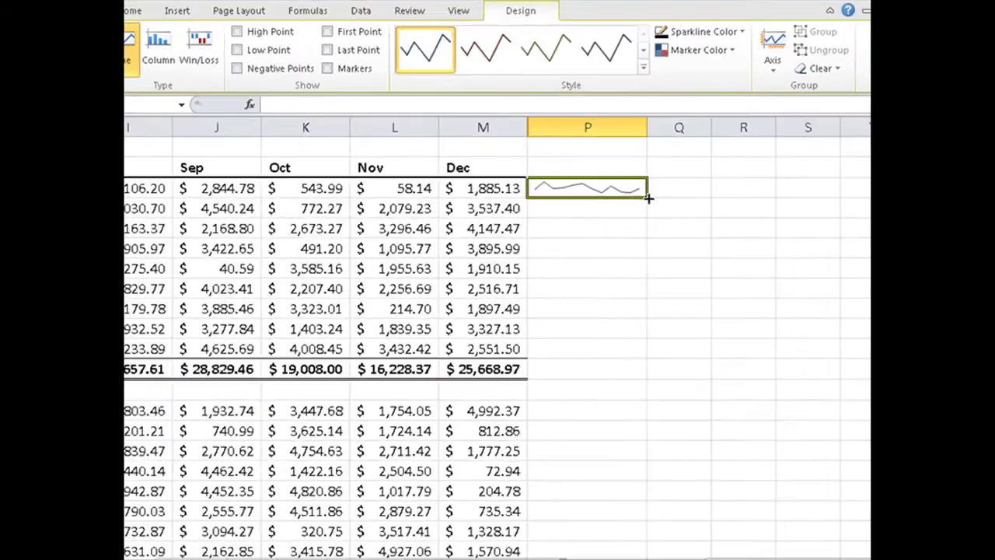
Fill the sparkline from P3 down to P12 and show markers on the whole sparkline group.
drag(731, 297, 633, 349)
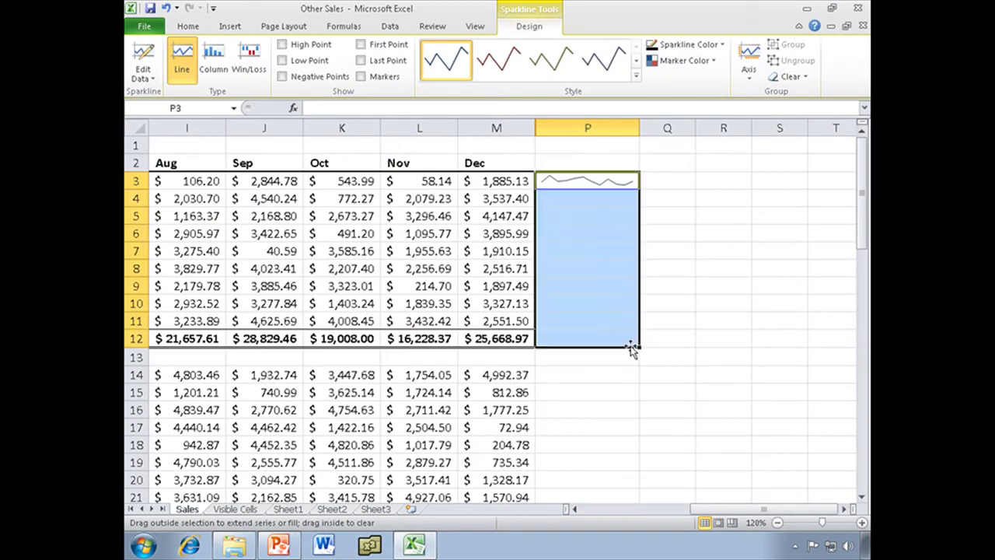
click(721, 344)
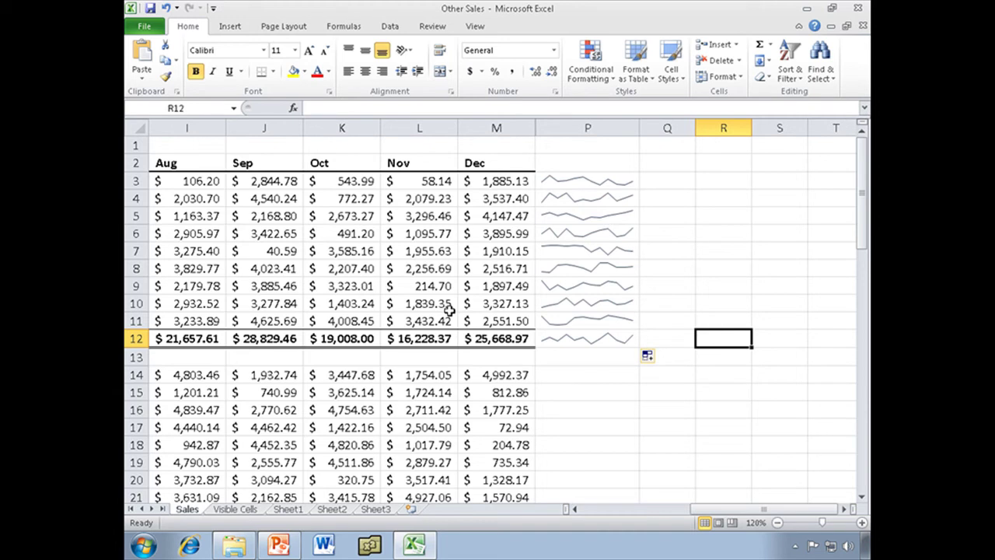
click(590, 218)
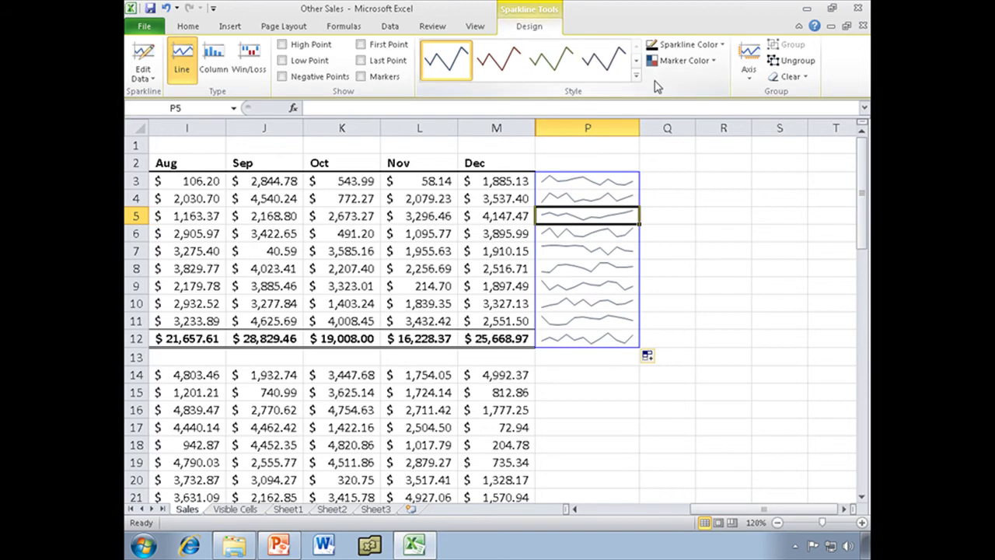
click(360, 76)
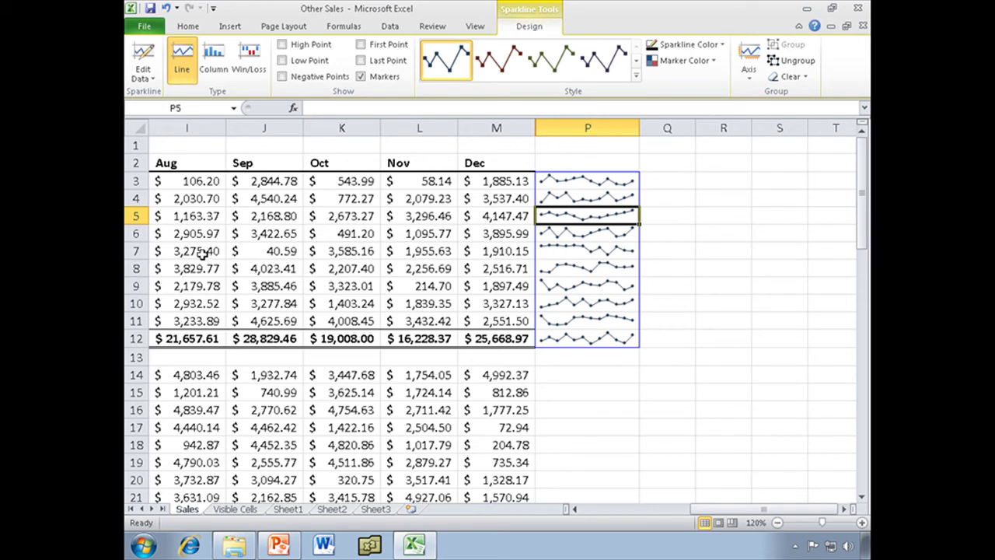
Increase the height of rows 3 to 12 and widen column P slightly to enlarge the sparklines.
drag(136, 181, 138, 340)
drag(635, 128, 650, 129)
click(733, 255)
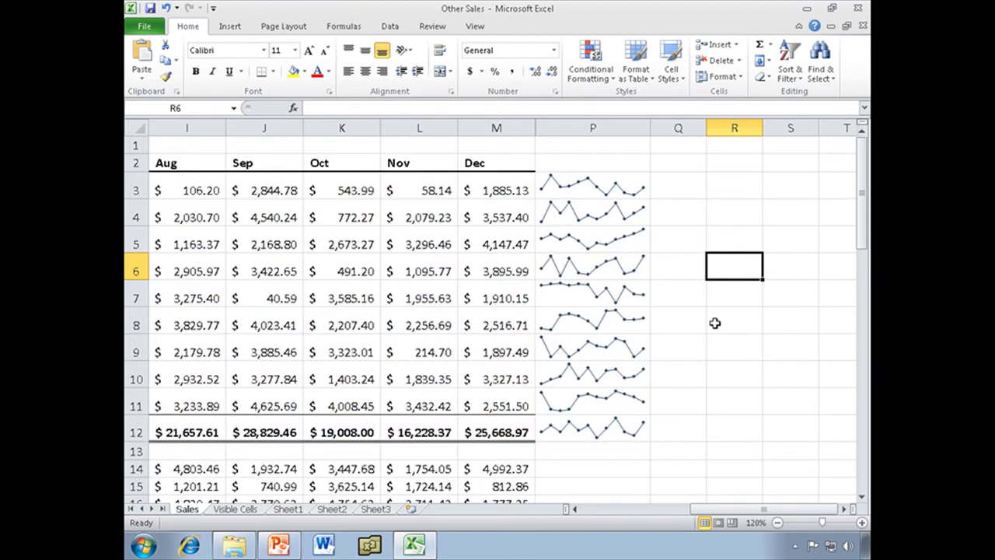
Try showing the high, low, first and last points on the column P sparklines, then return to showing all markers.
click(613, 266)
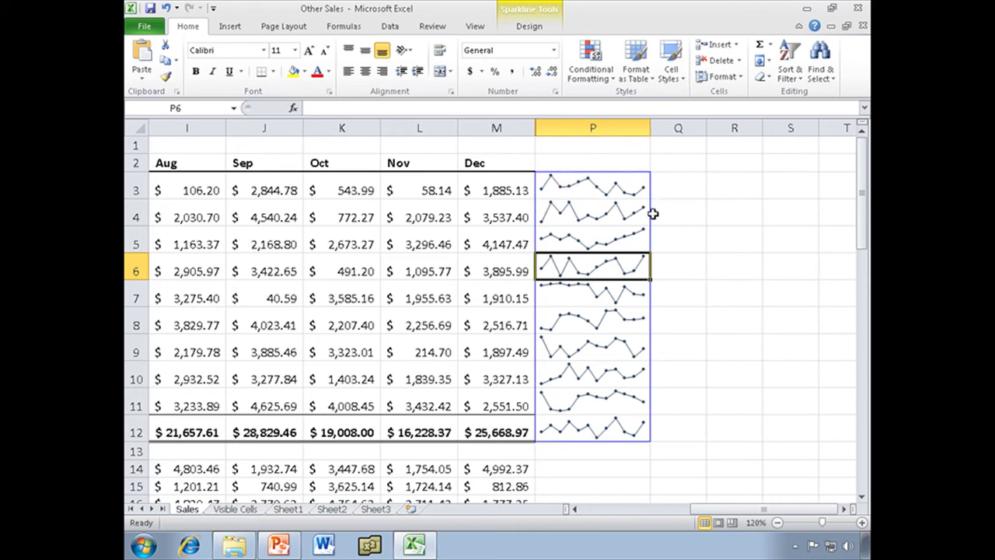
click(284, 192)
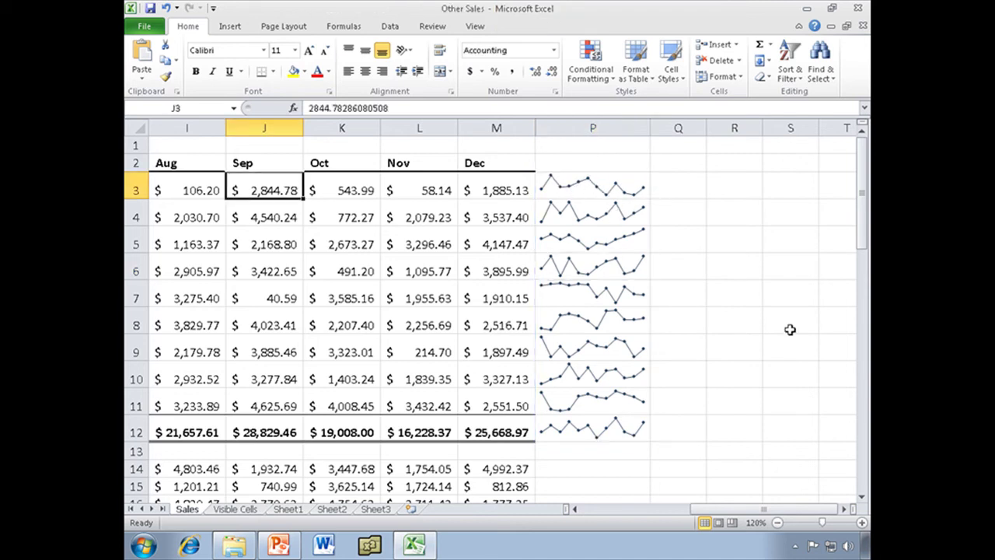
click(591, 217)
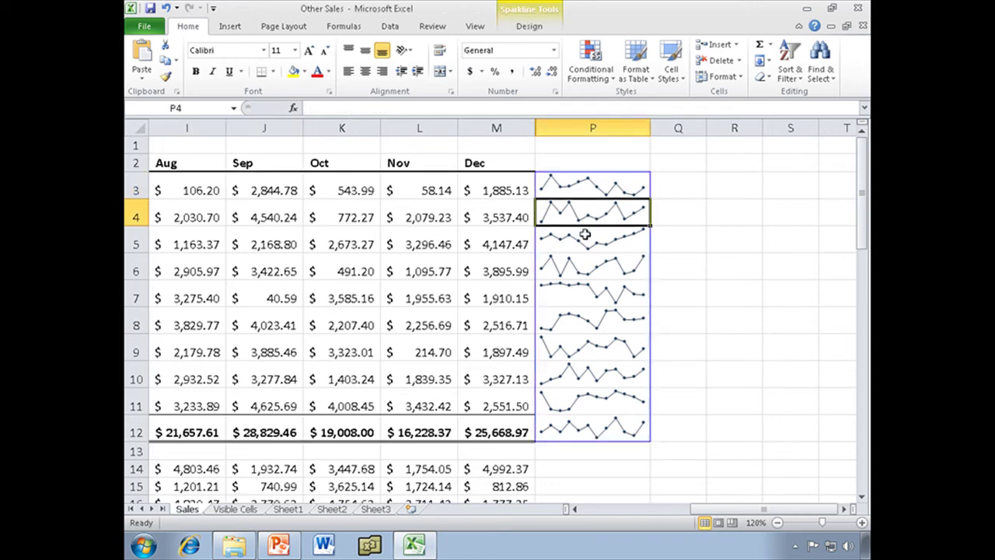
click(529, 27)
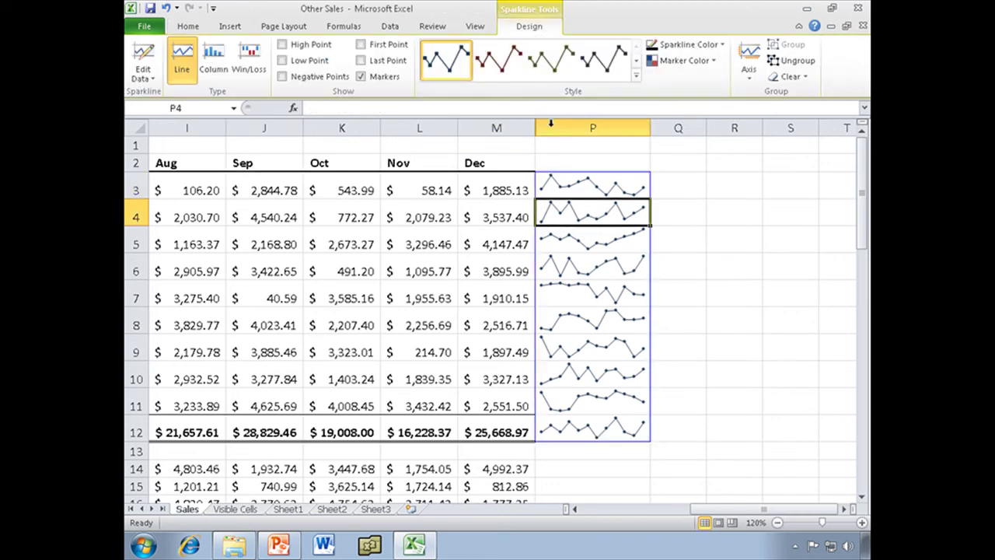
click(361, 76)
click(283, 45)
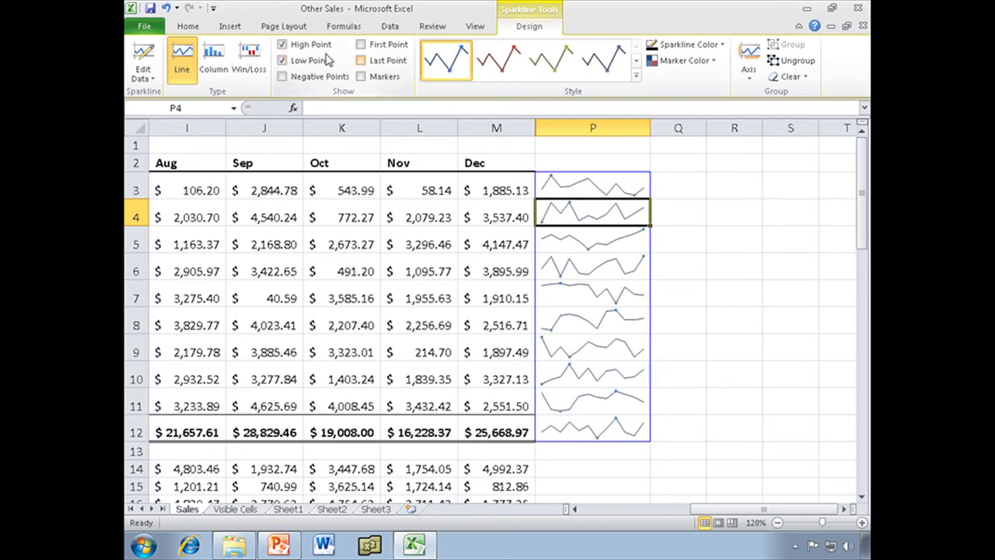
click(282, 45)
click(283, 61)
click(360, 45)
click(361, 61)
click(360, 45)
click(360, 76)
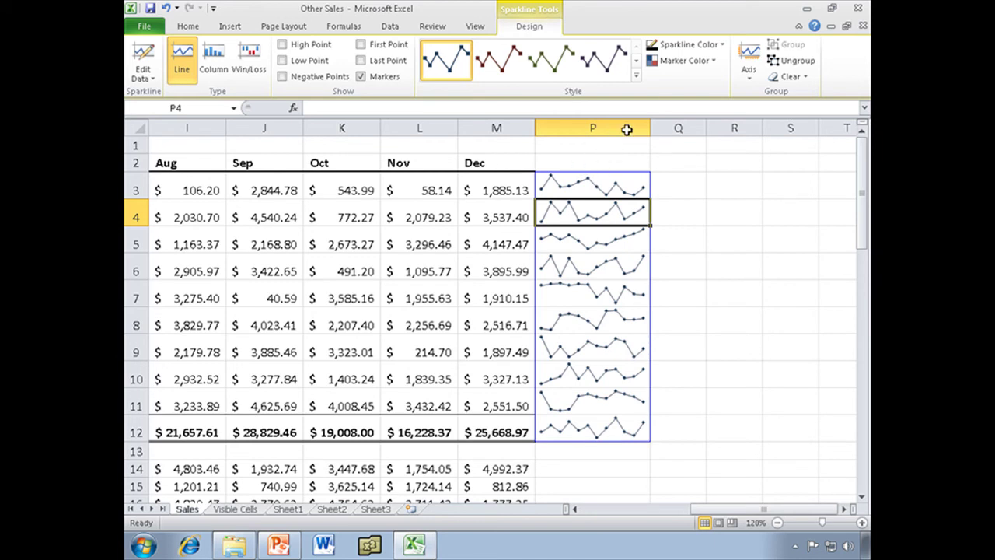
Compare the red, blue and gray marker styles on the sparkline group and keep the dark-line style with red markers.
click(715, 62)
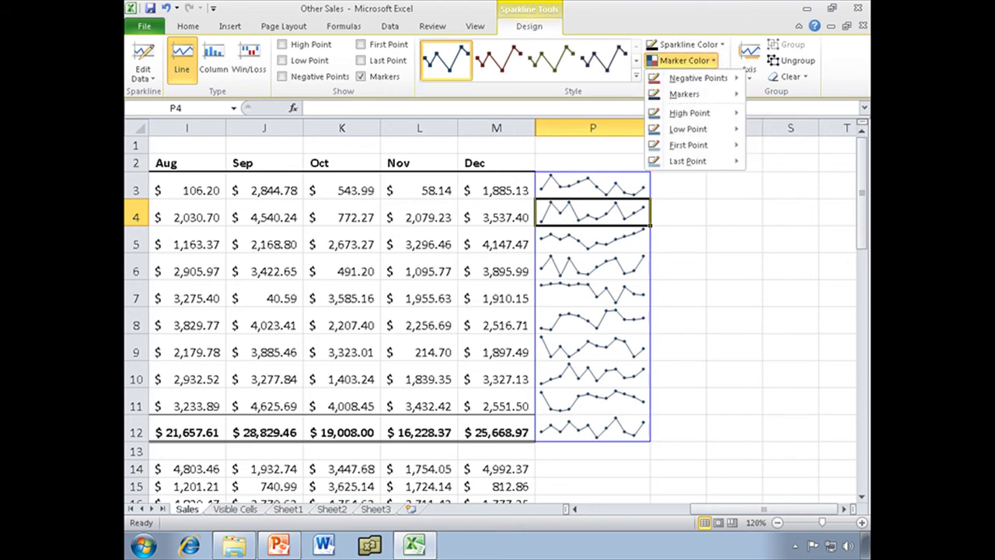
click(677, 11)
click(636, 77)
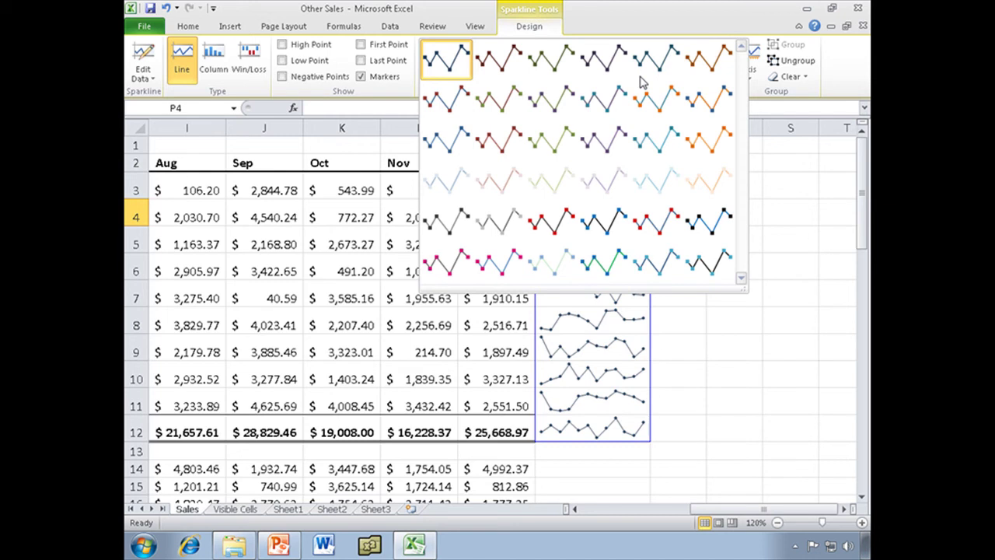
click(550, 226)
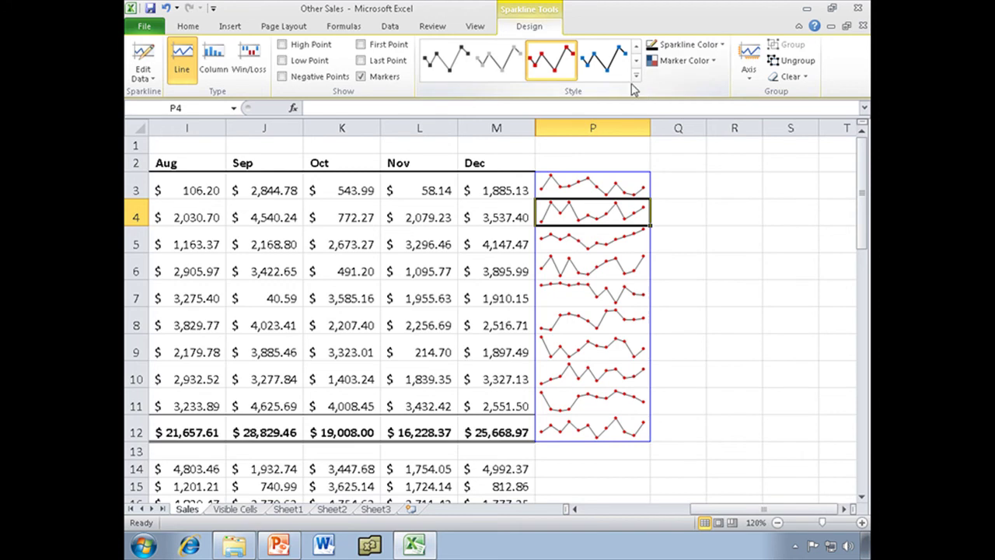
click(601, 70)
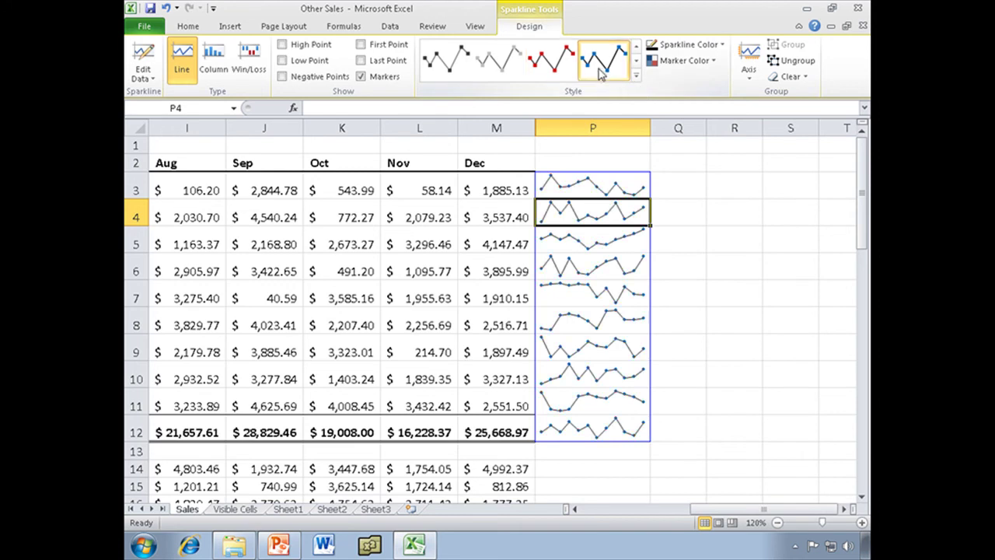
click(495, 68)
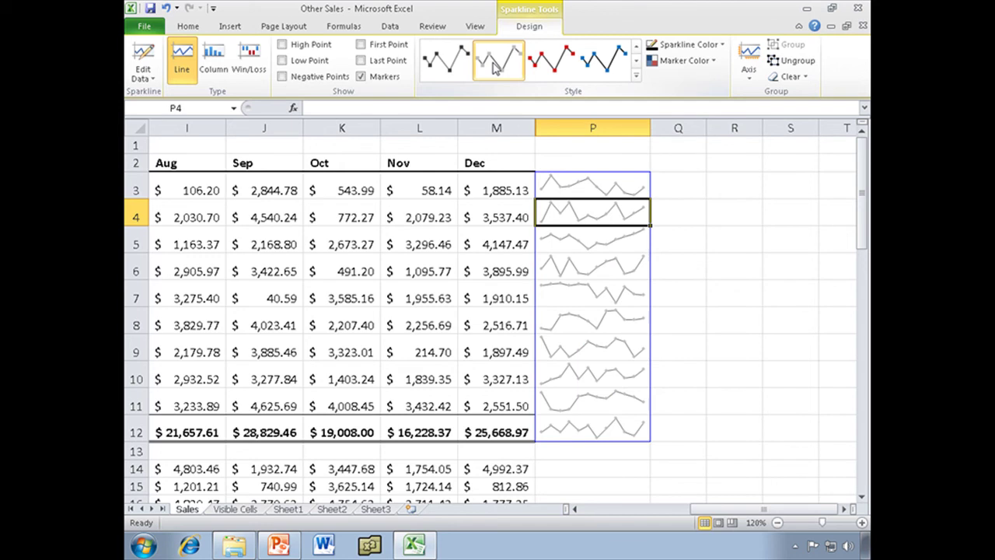
click(635, 75)
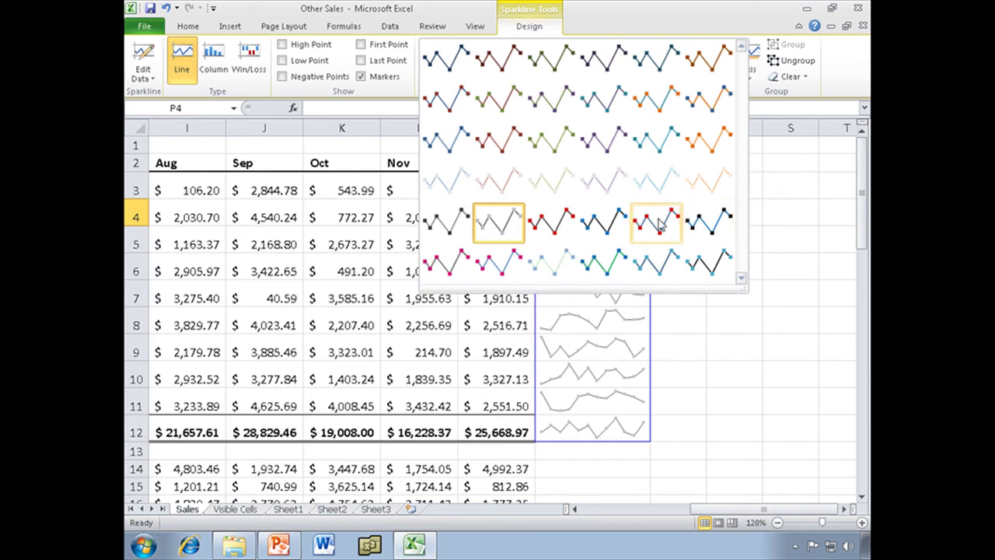
click(552, 223)
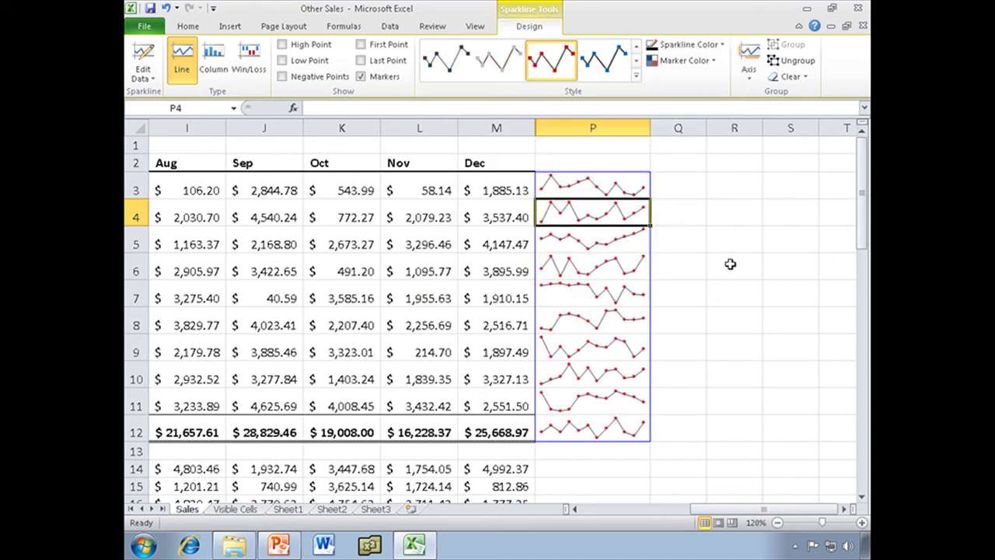
Apply the all-dark style to the column P sparkline group and color its markers red.
click(445, 71)
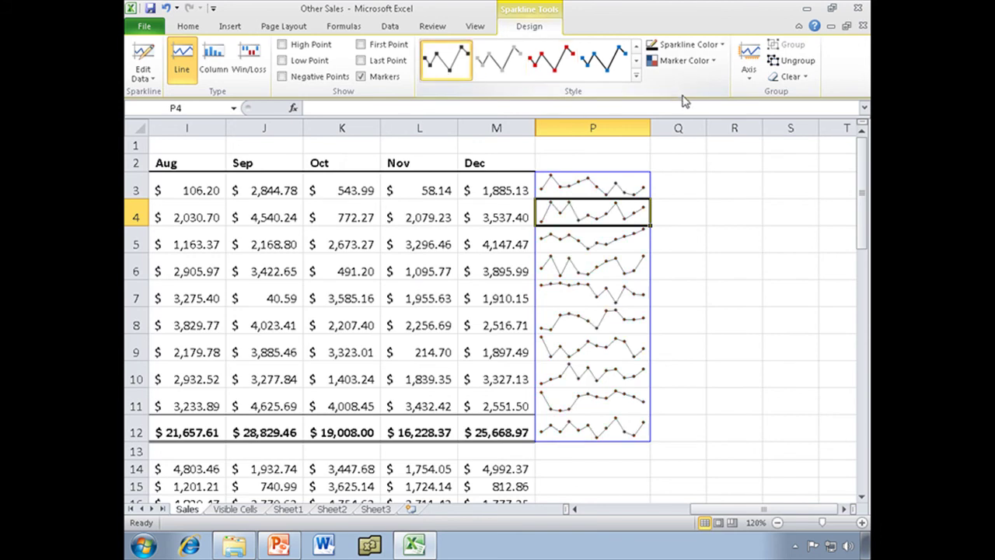
click(713, 61)
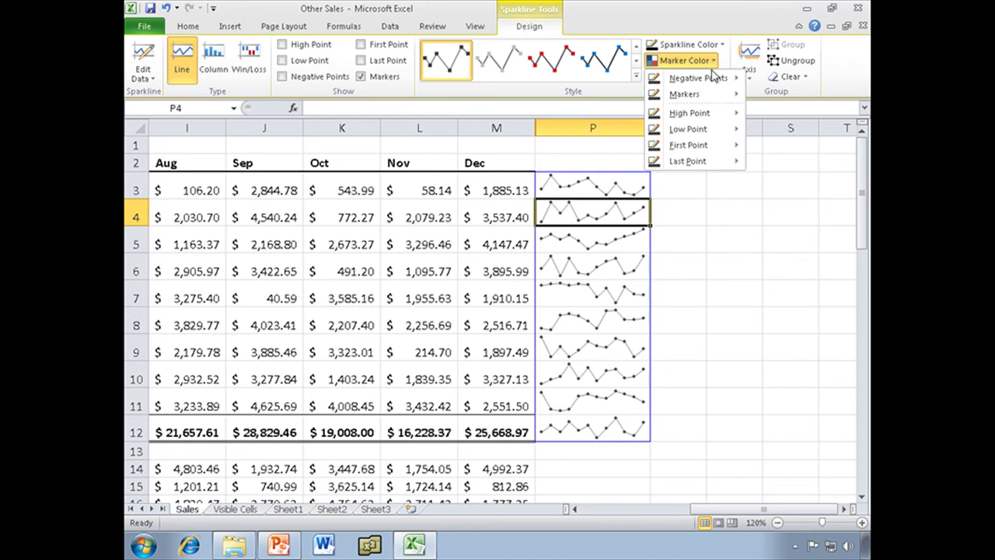
mouse_move(720, 98)
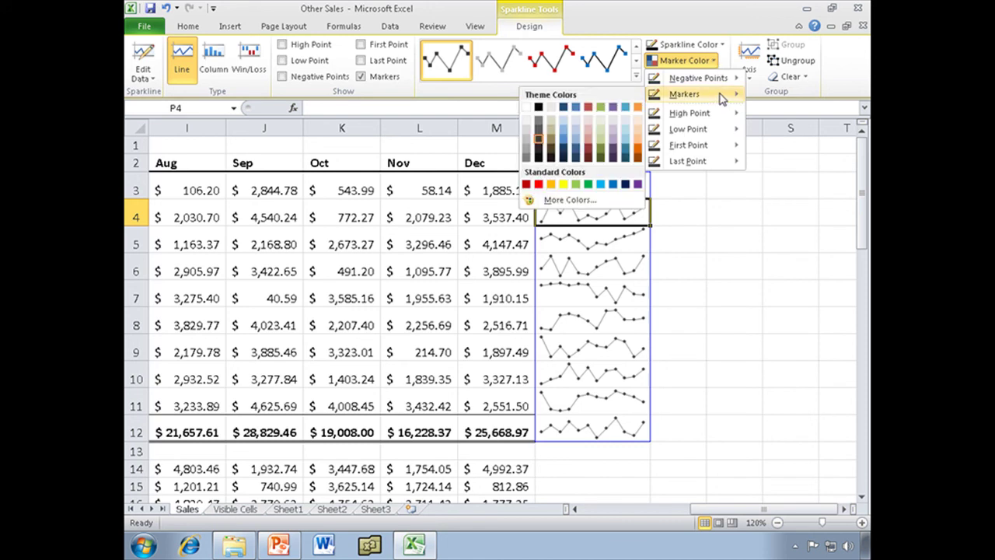
click(538, 184)
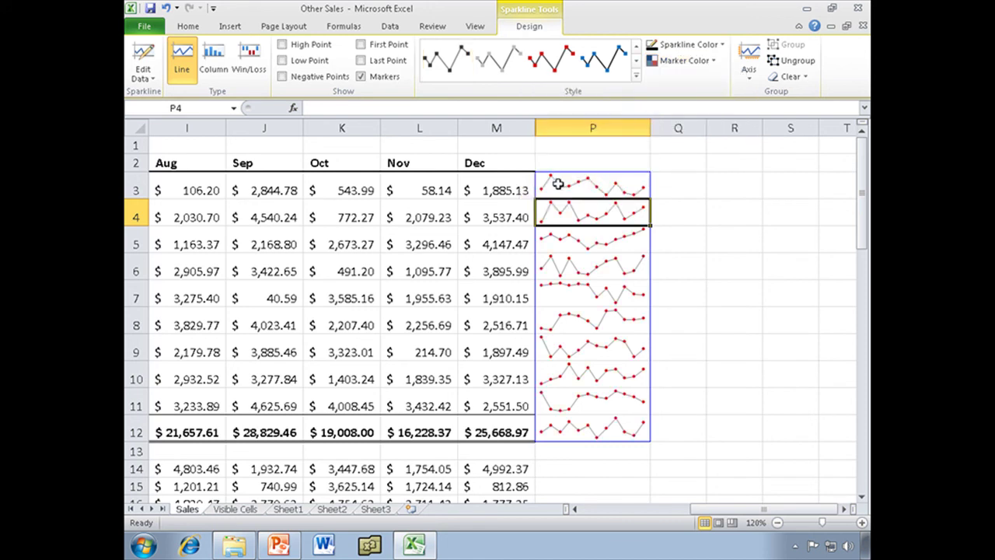
Try yellow and green as the line color of the column P sparklines.
click(720, 47)
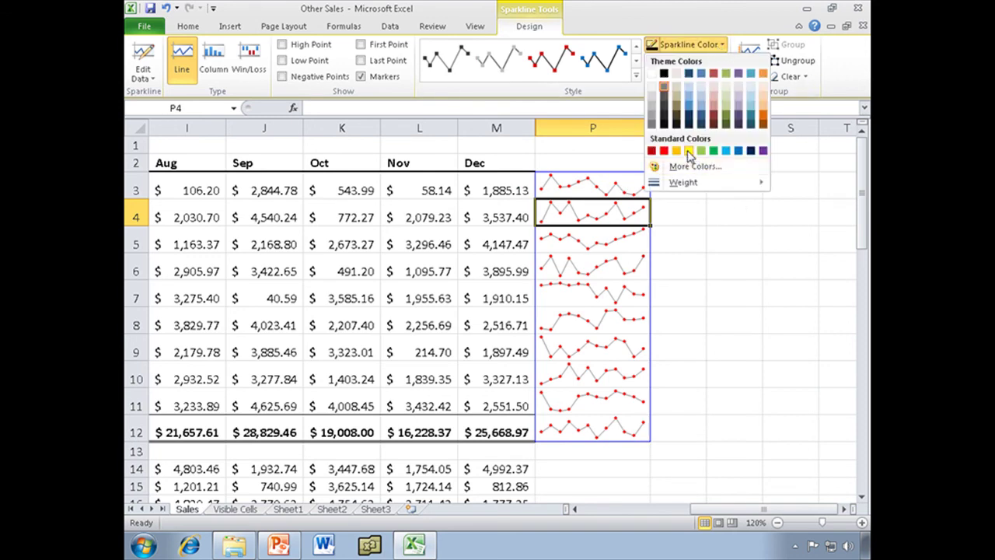
click(689, 152)
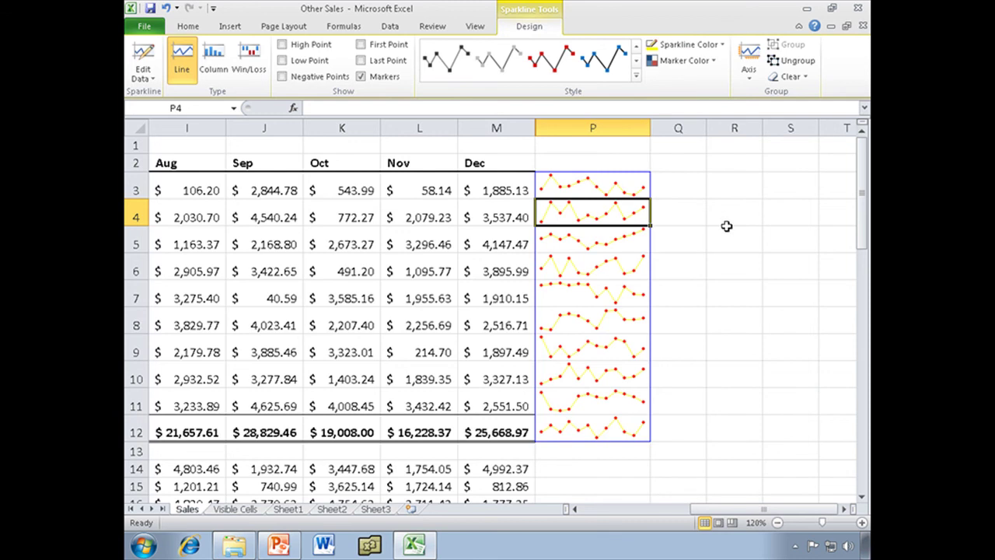
click(723, 47)
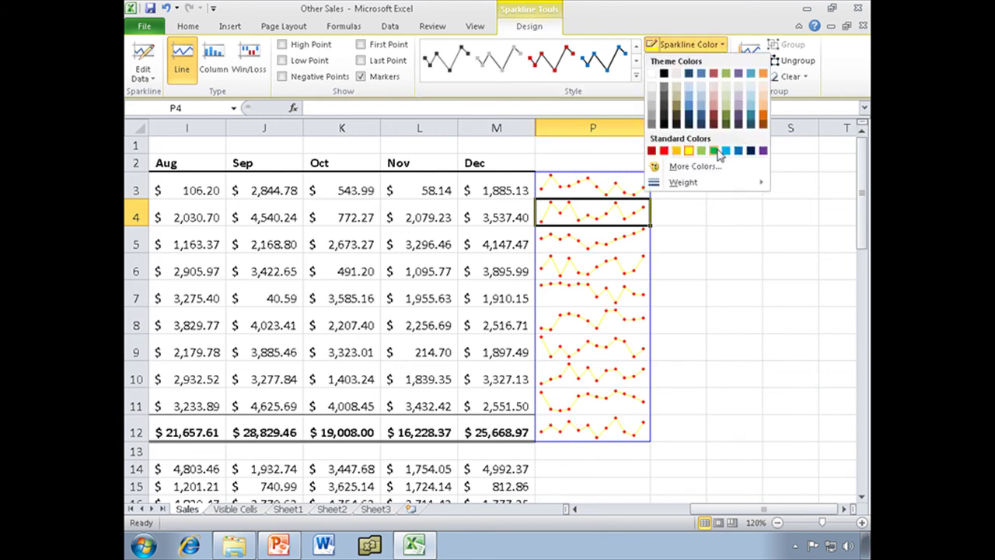
click(715, 151)
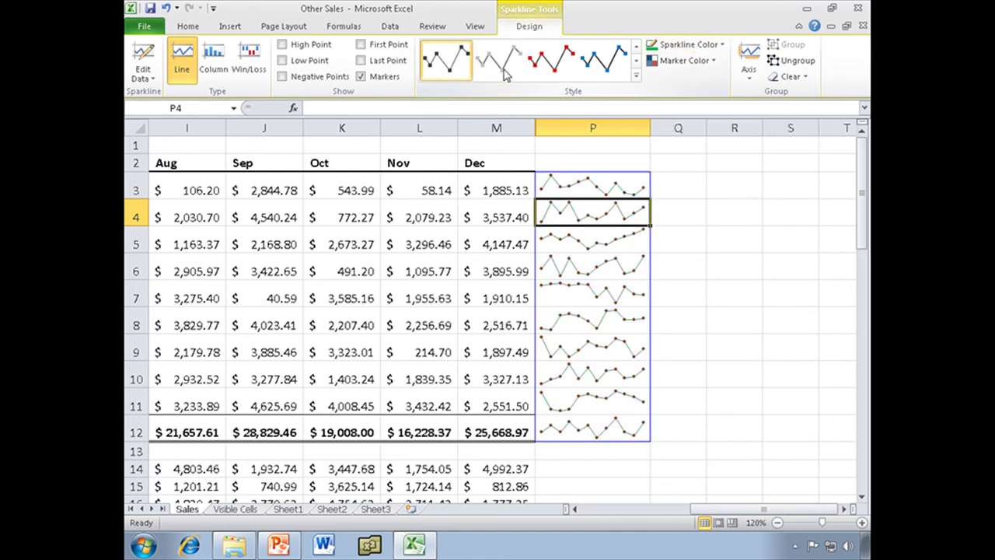
Color the high points of the column P sparklines green and their low points red.
click(712, 61)
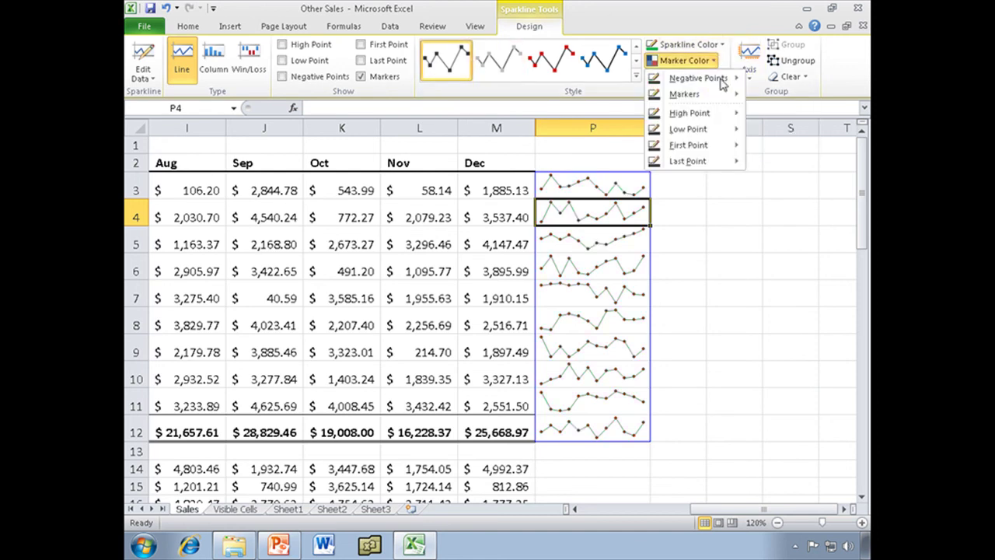
mouse_move(732, 117)
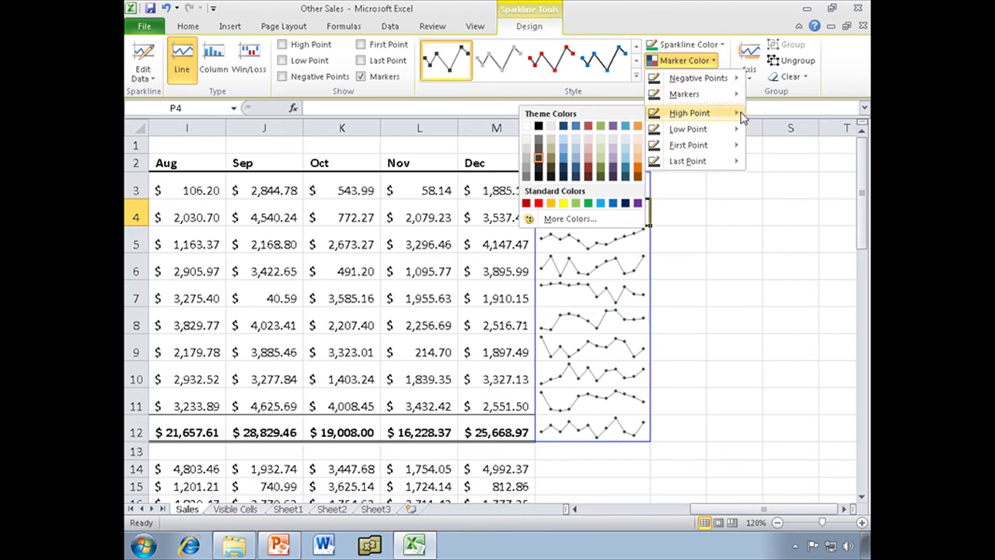
click(589, 204)
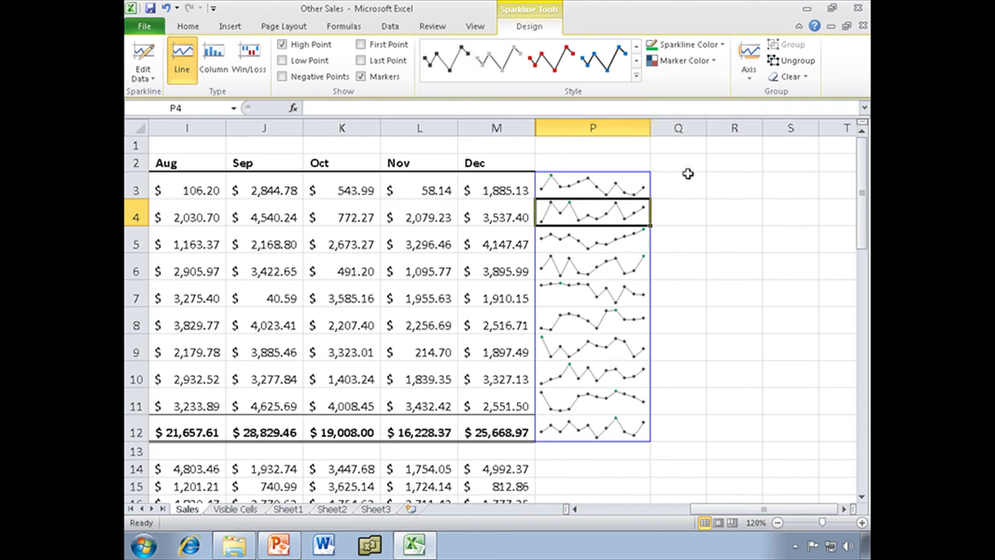
click(714, 64)
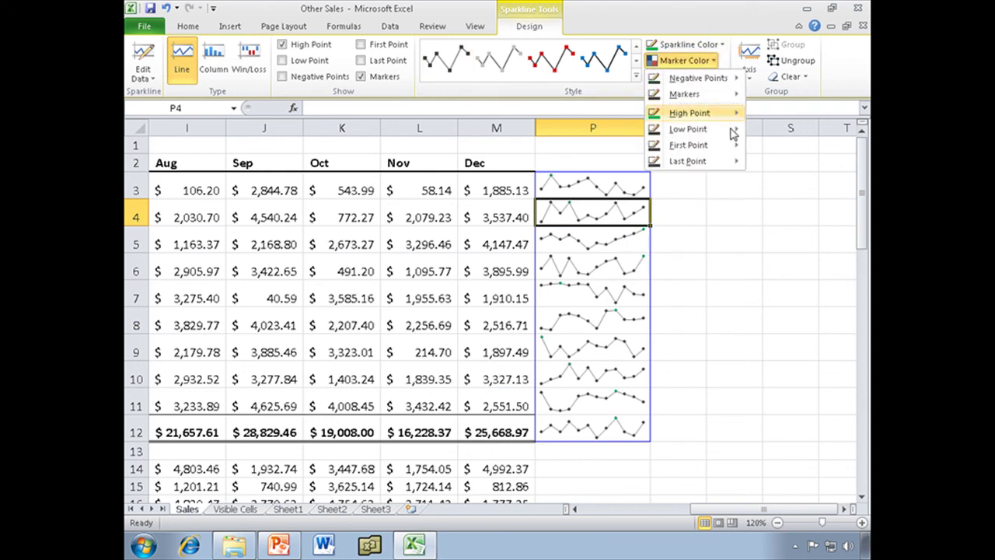
mouse_move(735, 137)
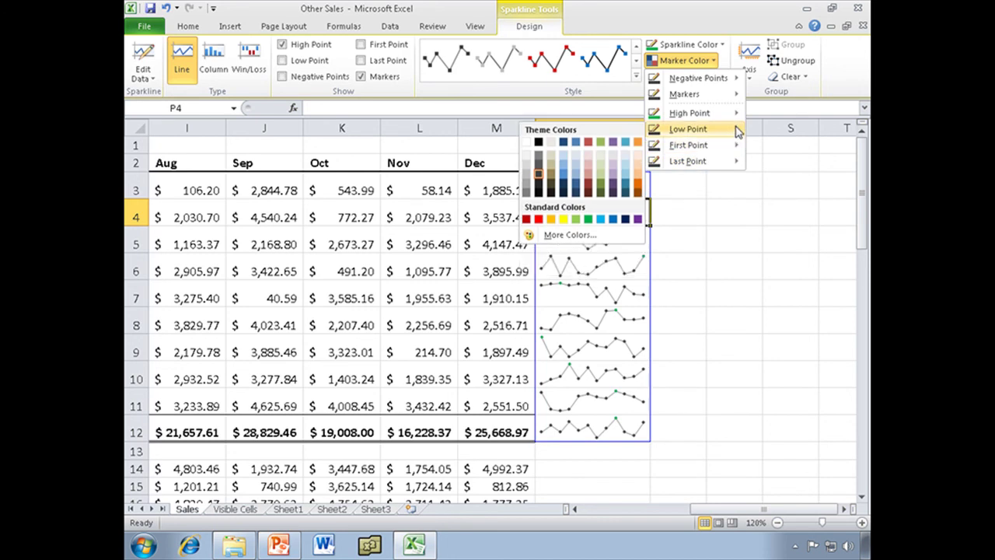
click(537, 219)
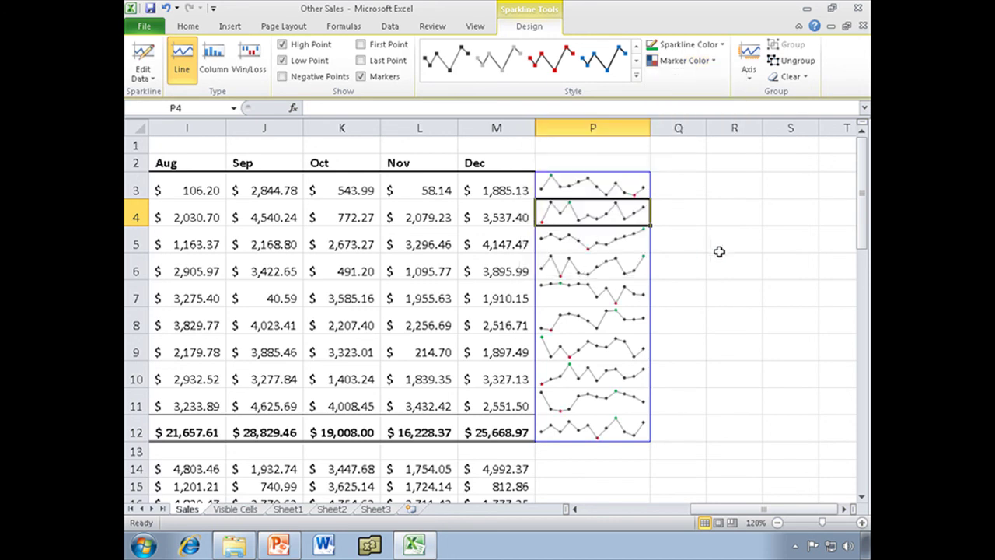
Enlarge the sheet view to 130% and deselect the sparklines to examine their high and low points.
click(860, 525)
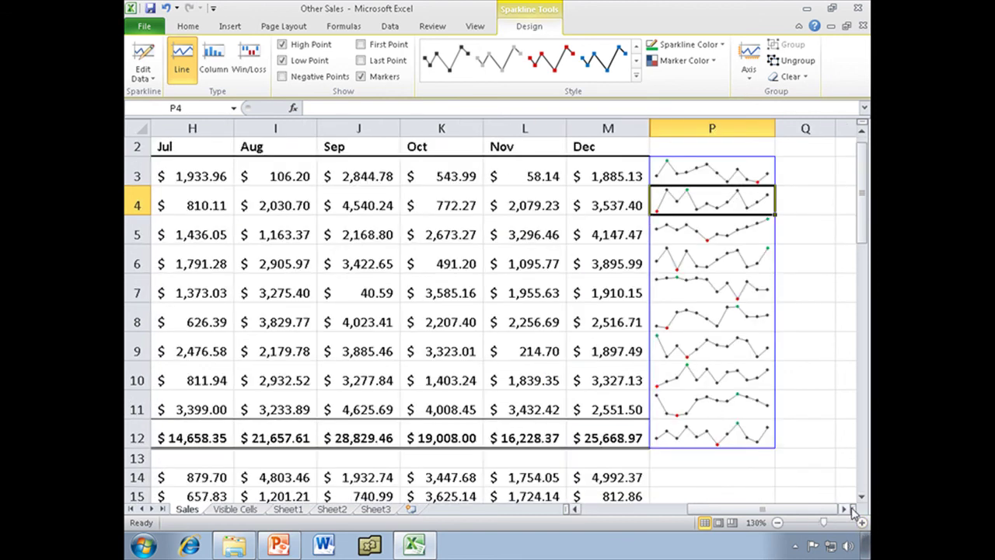
click(847, 507)
click(847, 508)
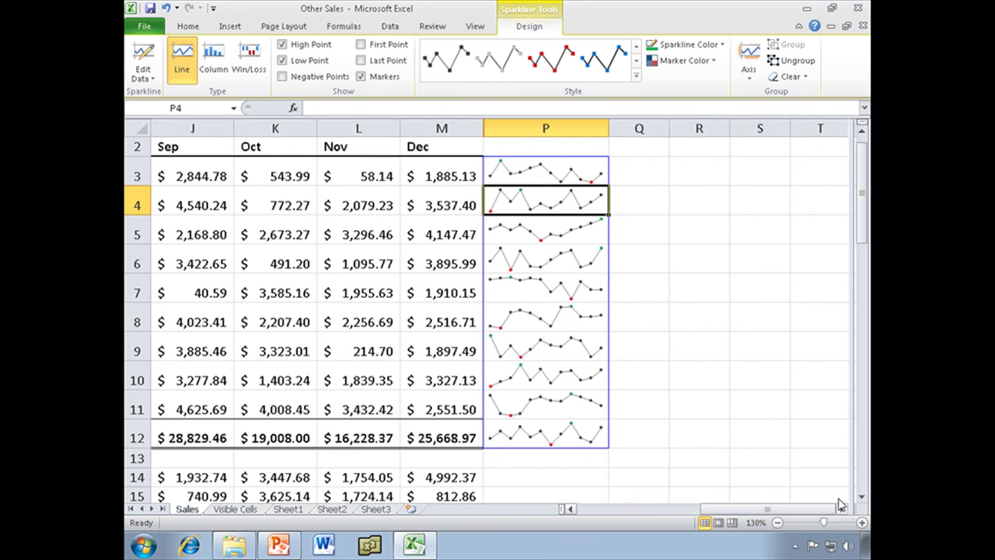
scroll(758, 391, up, 1)
click(759, 391)
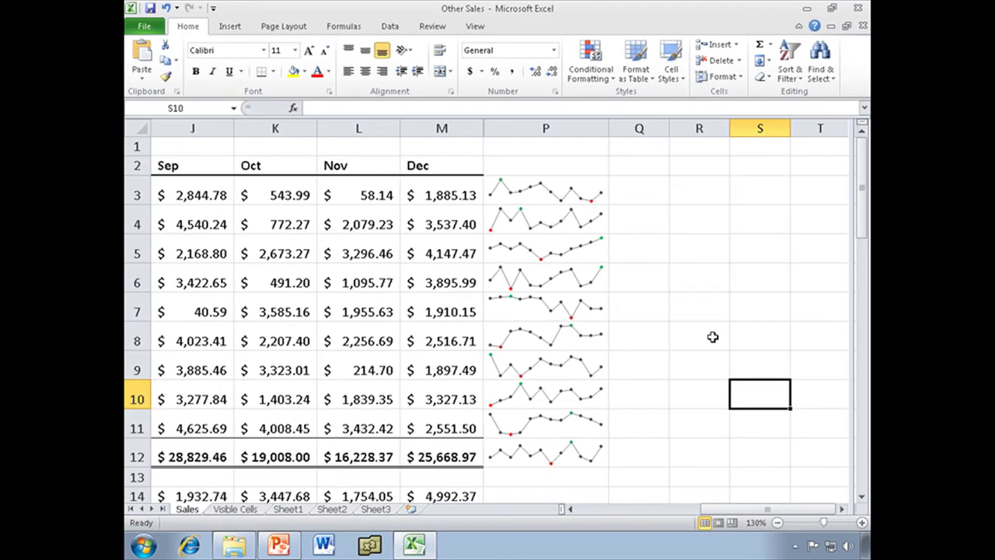
Select the sparkline in P3 and browse other styles for the group.
click(539, 188)
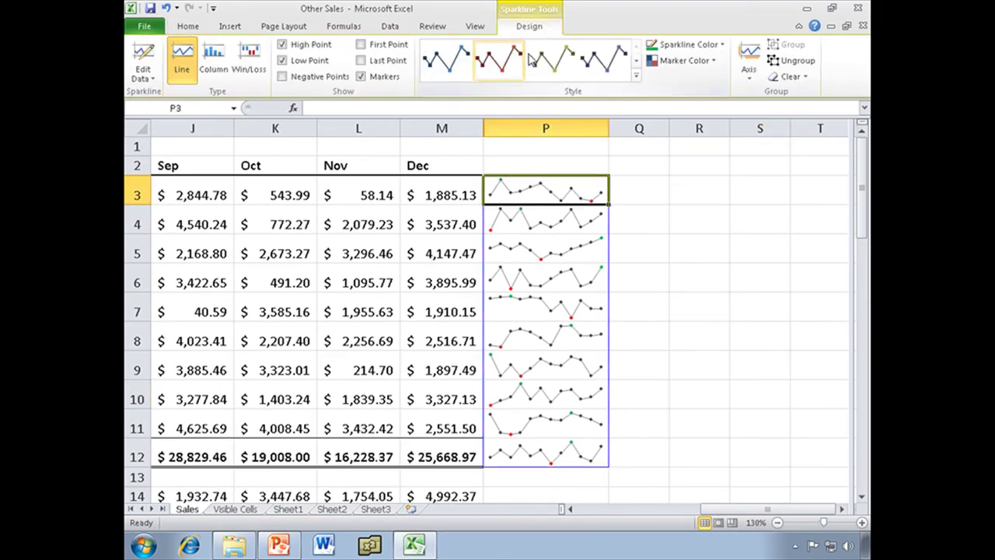